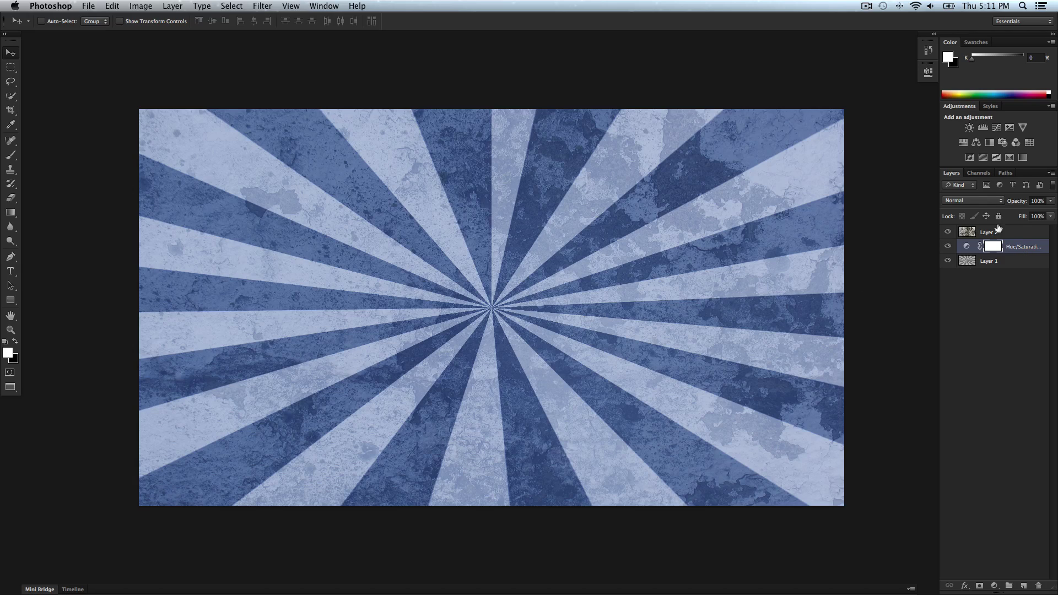
Toggle Layer 2's grunge texture off and on to compare the finished sunburst with and without it
{"action": "left_click", "coordinate": [947, 232]}
{"action": "left_click", "coordinate": [949, 231]}
{"action": "left_click", "coordinate": [948, 232]}
{"action": "left_click", "coordinate": [949, 231]}
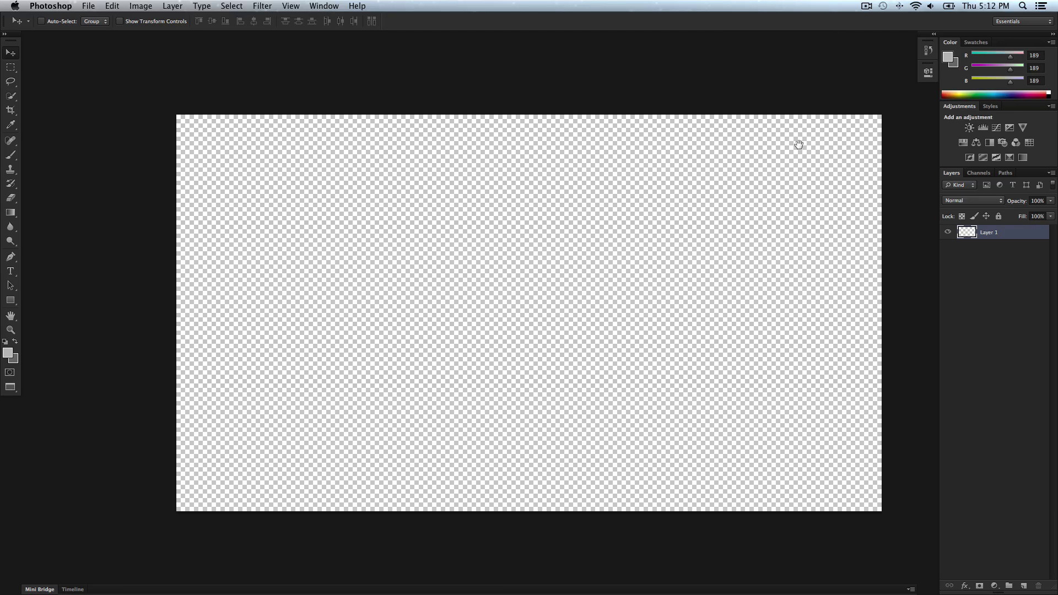
Set the foreground colour to light grey 206
{"action": "left_click_drag", "start_coordinate": [798, 141], "coordinate": [779, 151]}
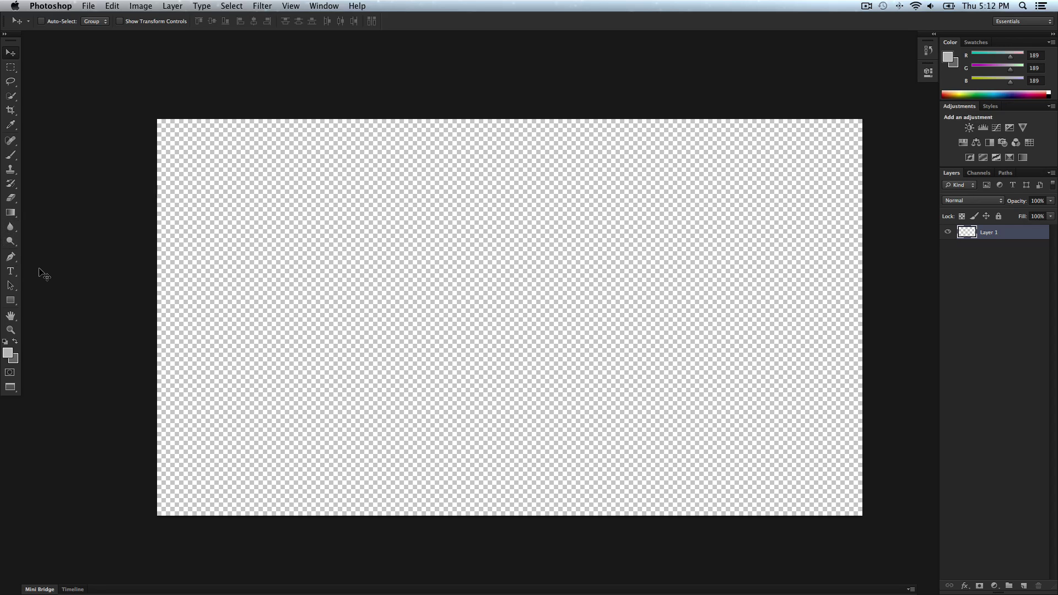
{"action": "left_click", "coordinate": [6, 352]}
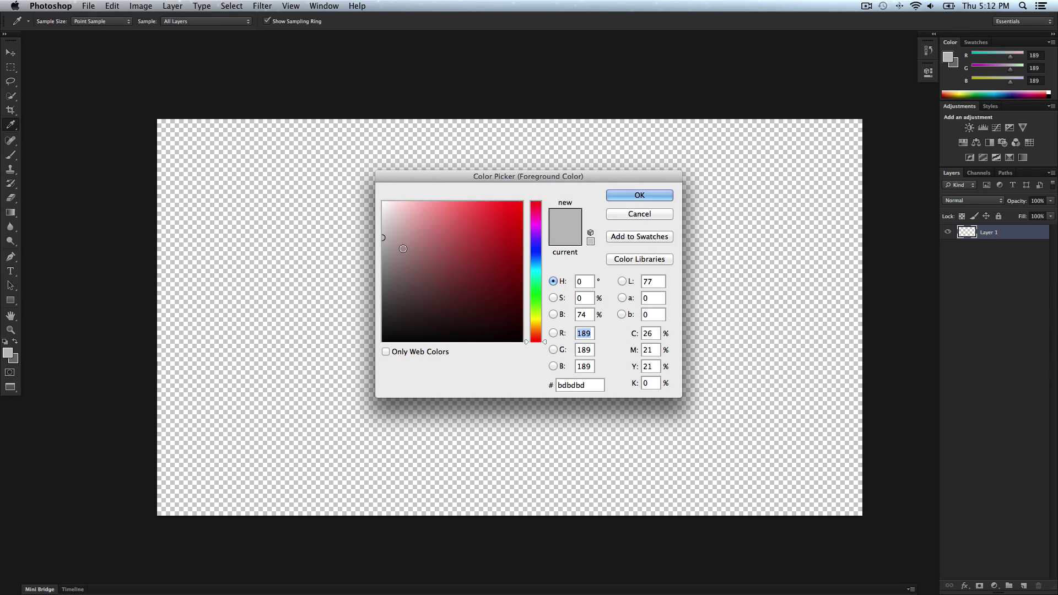
{"action": "left_click", "coordinate": [380, 230]}
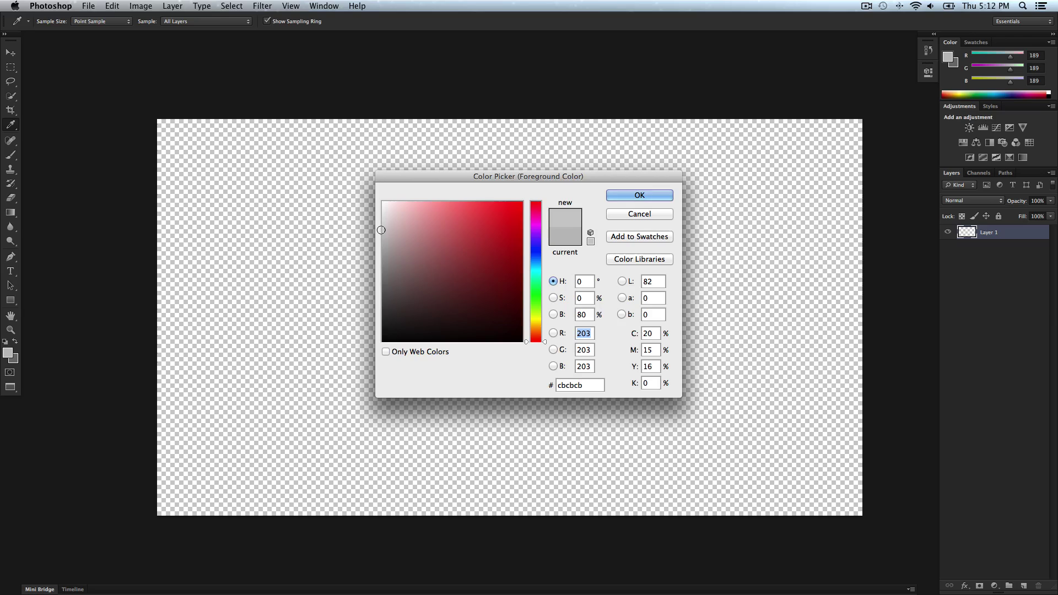
{"action": "left_click", "coordinate": [383, 228]}
{"action": "left_click", "coordinate": [636, 197]}
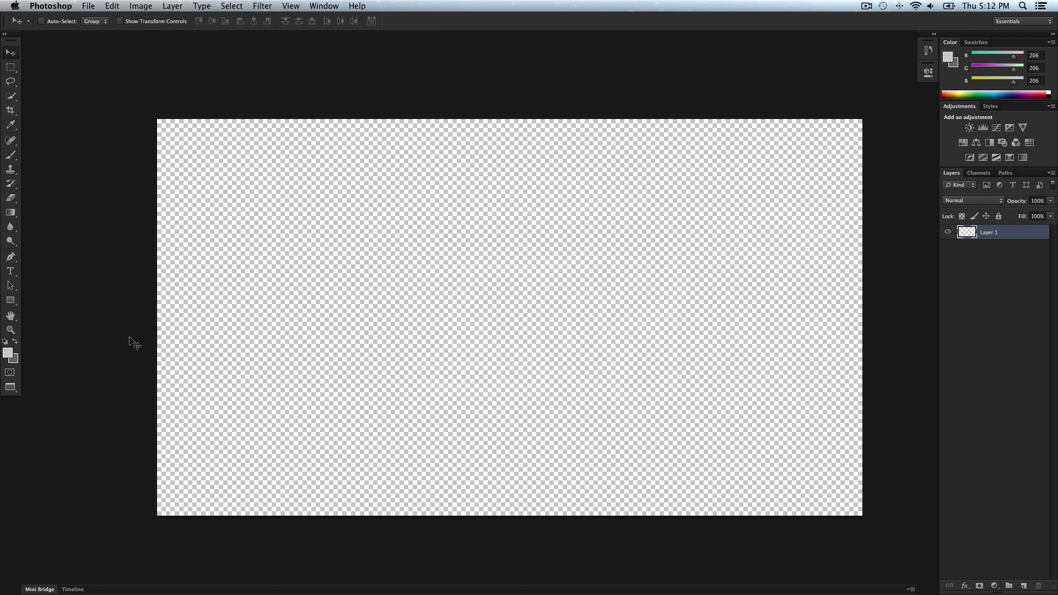
Set the background colour to darker grey 126
{"action": "left_click", "coordinate": [15, 362]}
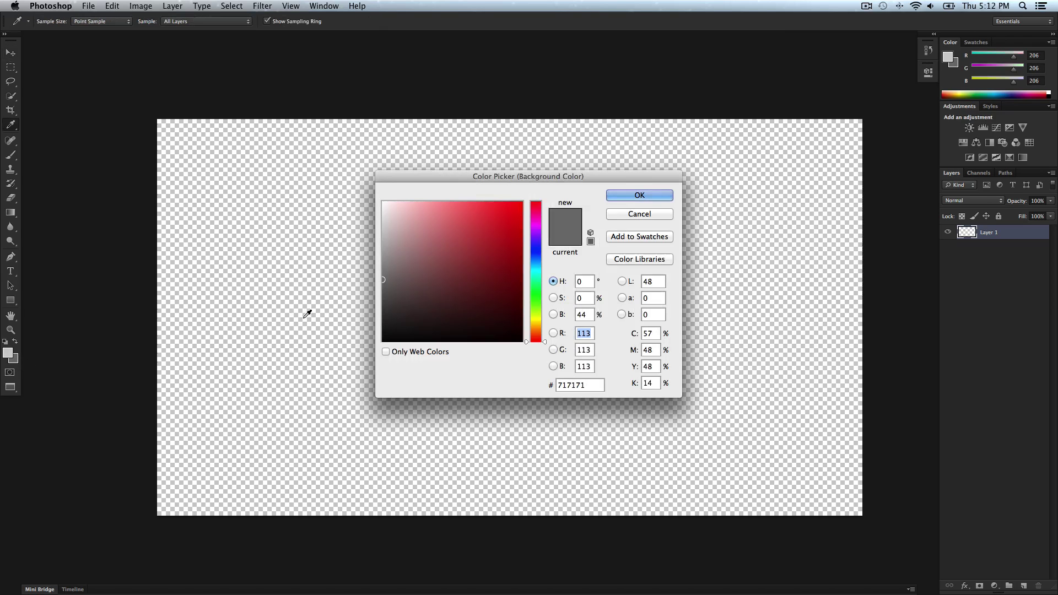
{"action": "left_click", "coordinate": [383, 273]}
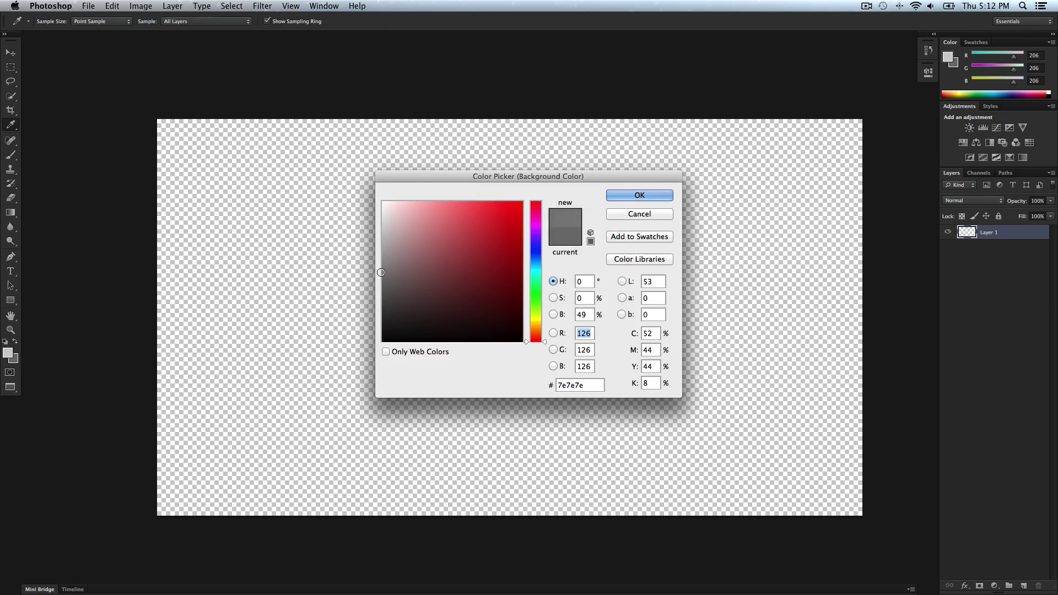
{"action": "left_click", "coordinate": [625, 200]}
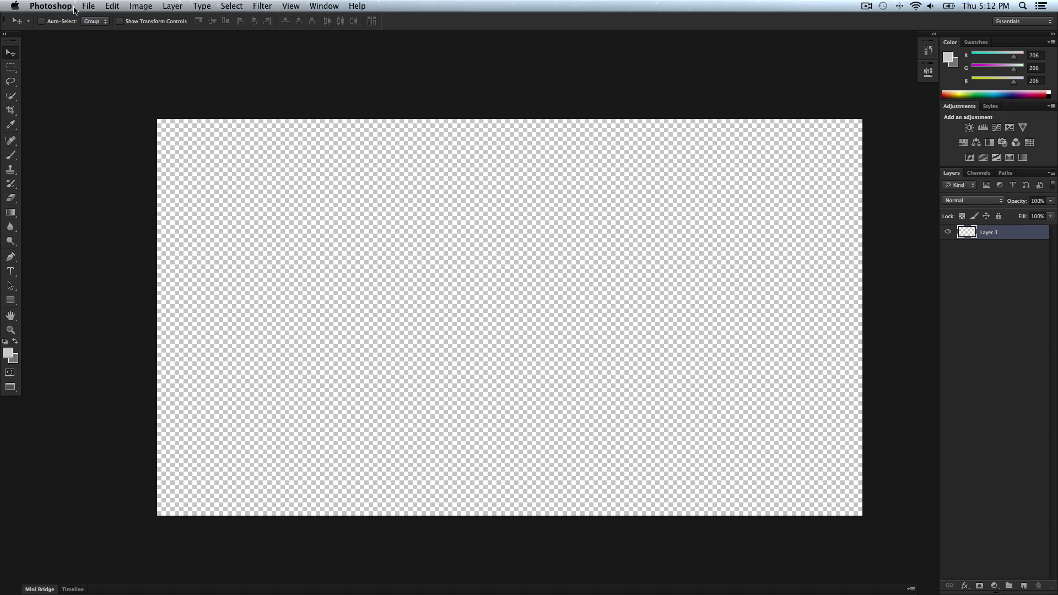
Draw a top-to-bottom Foreground to Background gradient across Layer 1
{"action": "left_click", "coordinate": [16, 213]}
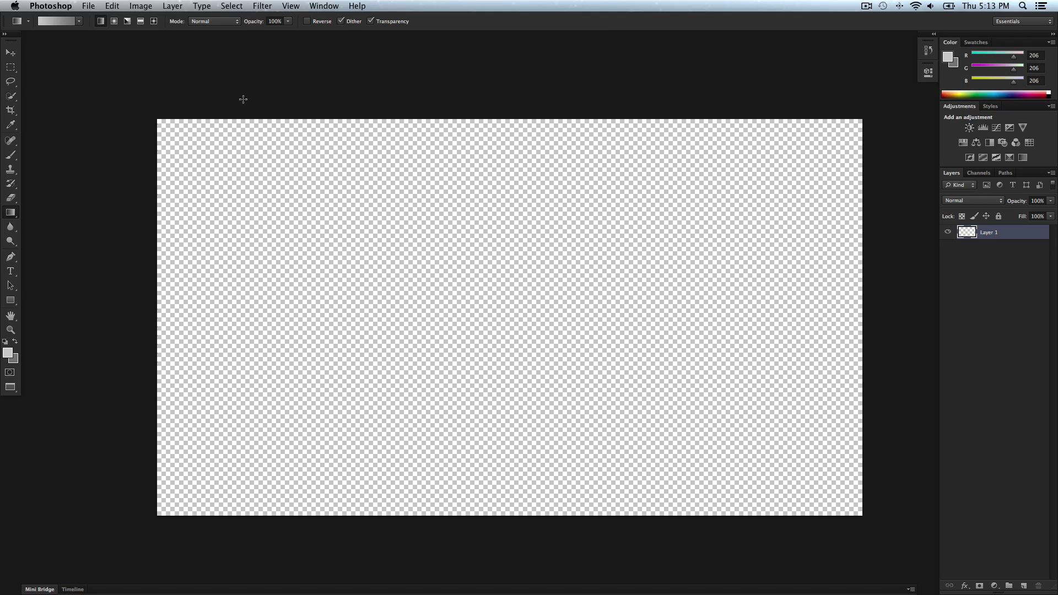
{"action": "left_click", "coordinate": [66, 23]}
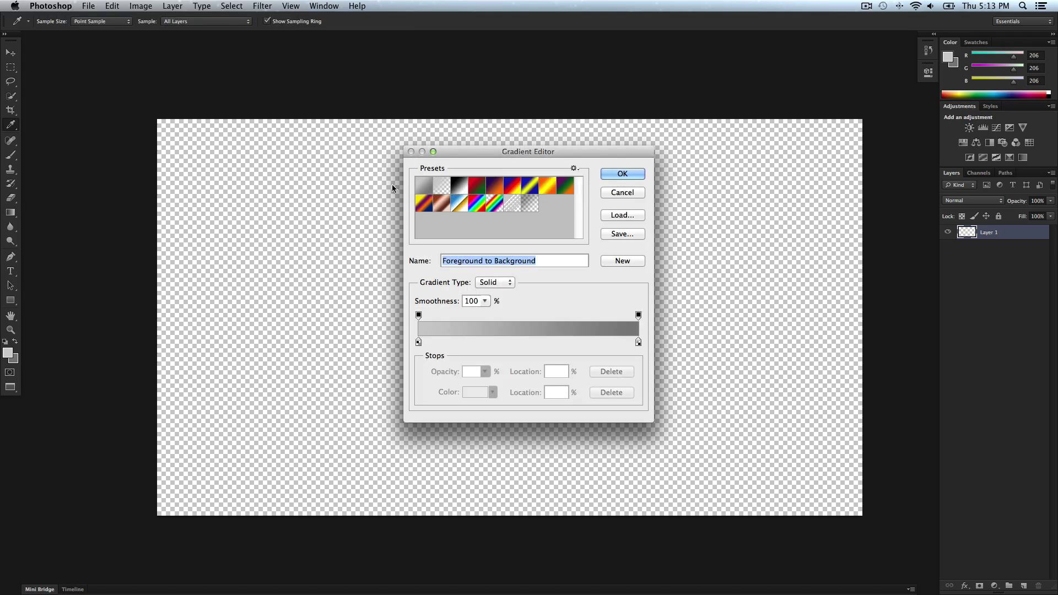
{"action": "key", "text": "Return"}
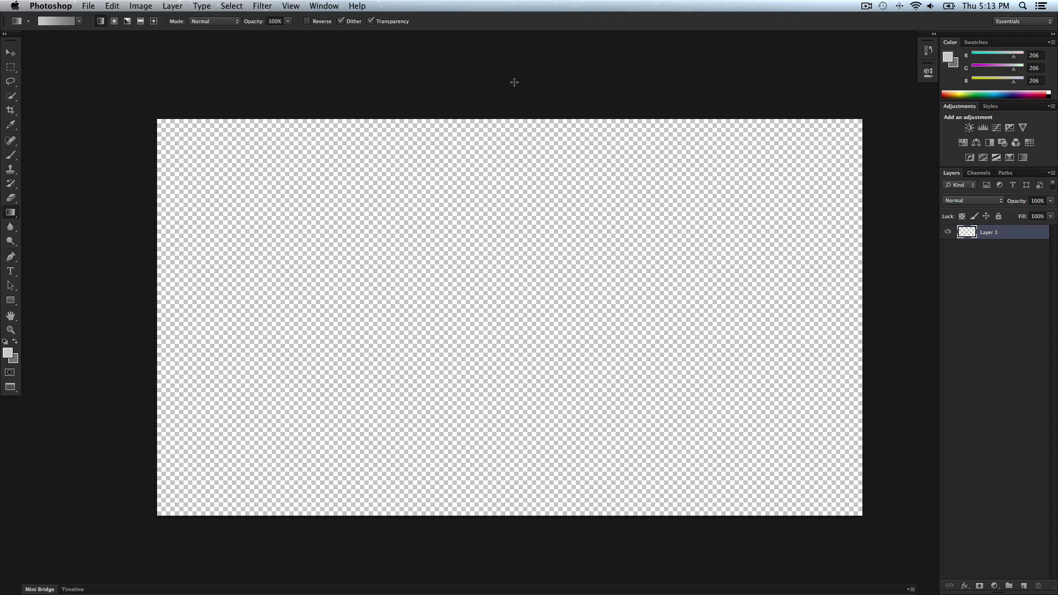
{"action": "left_click_drag", "start_coordinate": [513, 81], "coordinate": [516, 552]}
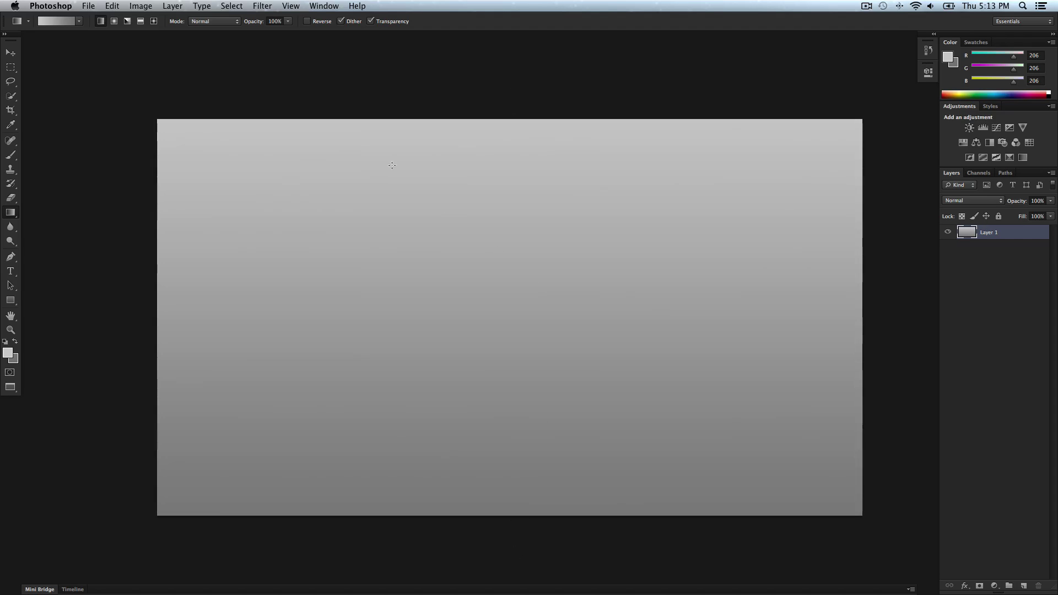
Apply a Square-type Wave distortion to Layer 1 to create vertical grey stripes
{"action": "left_click", "coordinate": [258, 8]}
{"action": "mouse_move", "coordinate": [320, 145]}
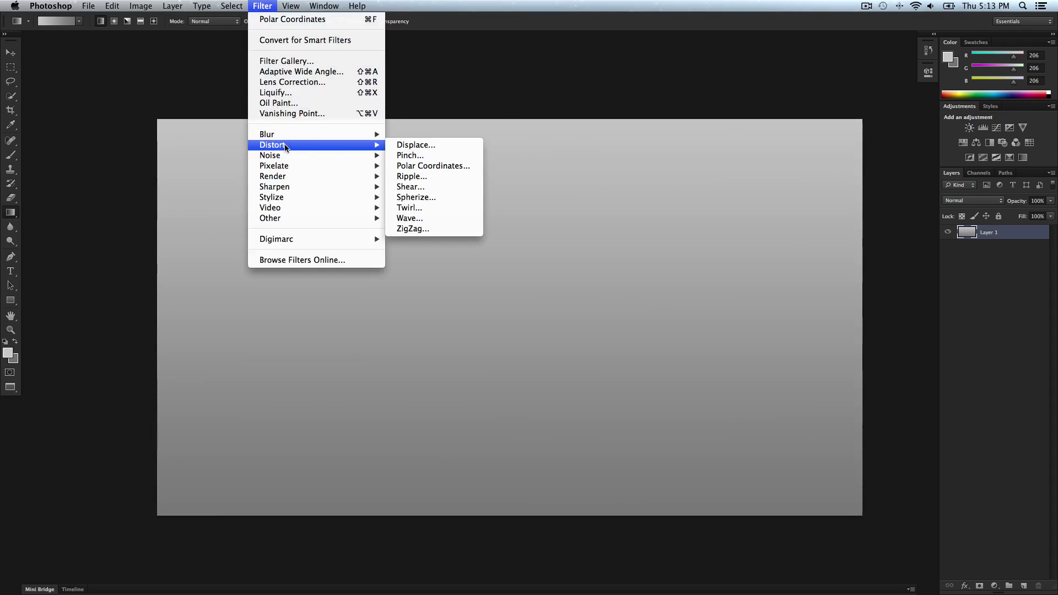
{"action": "left_click", "coordinate": [427, 218]}
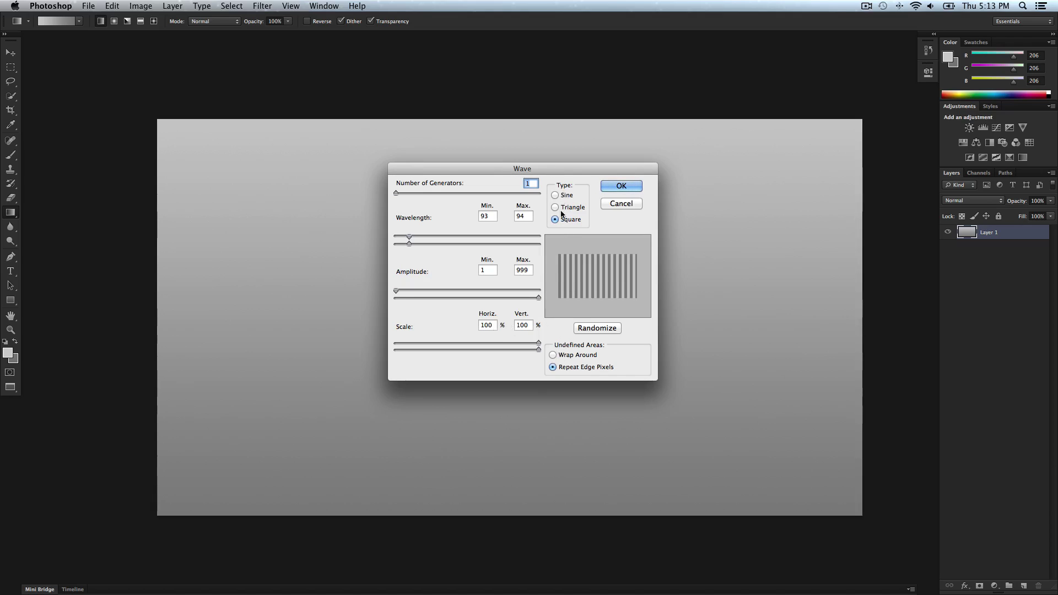
{"action": "left_click", "coordinate": [607, 188]}
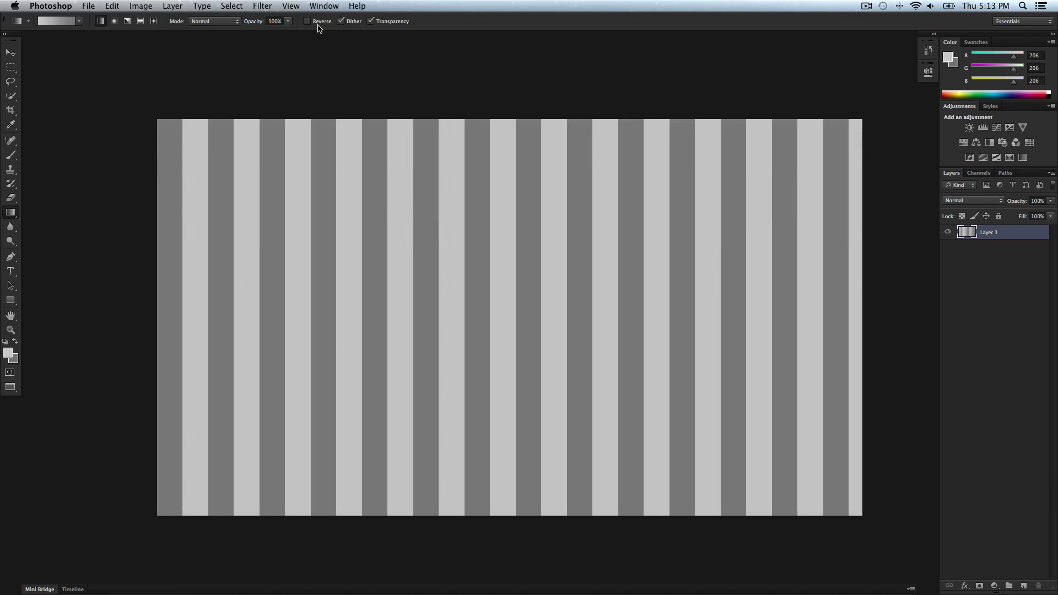
Apply Polar Coordinates set to Rectangular to Polar, bending the stripes into rays
{"action": "left_click", "coordinate": [263, 6]}
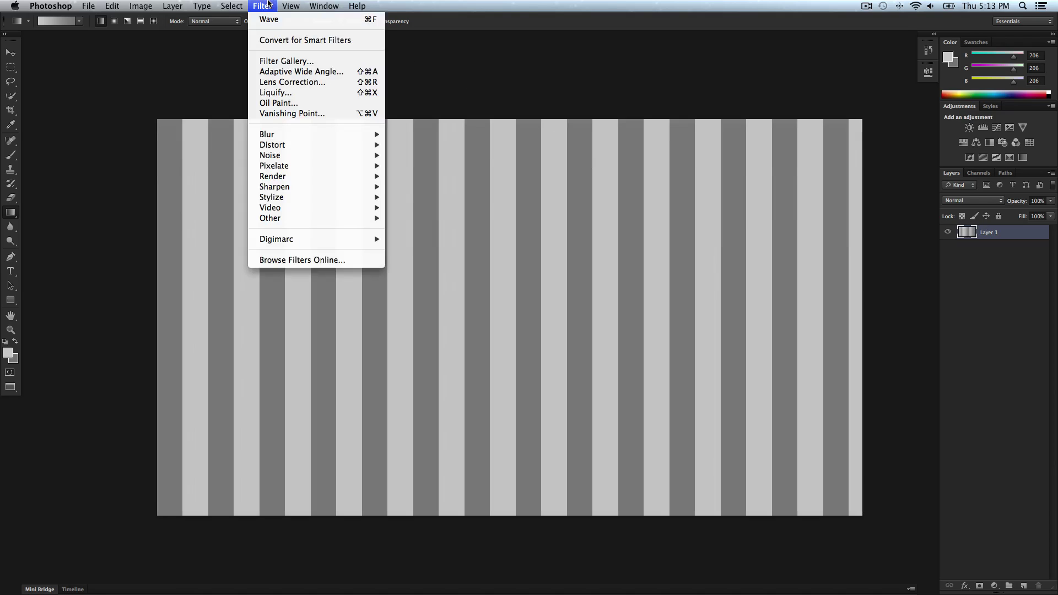
{"action": "mouse_move", "coordinate": [293, 146]}
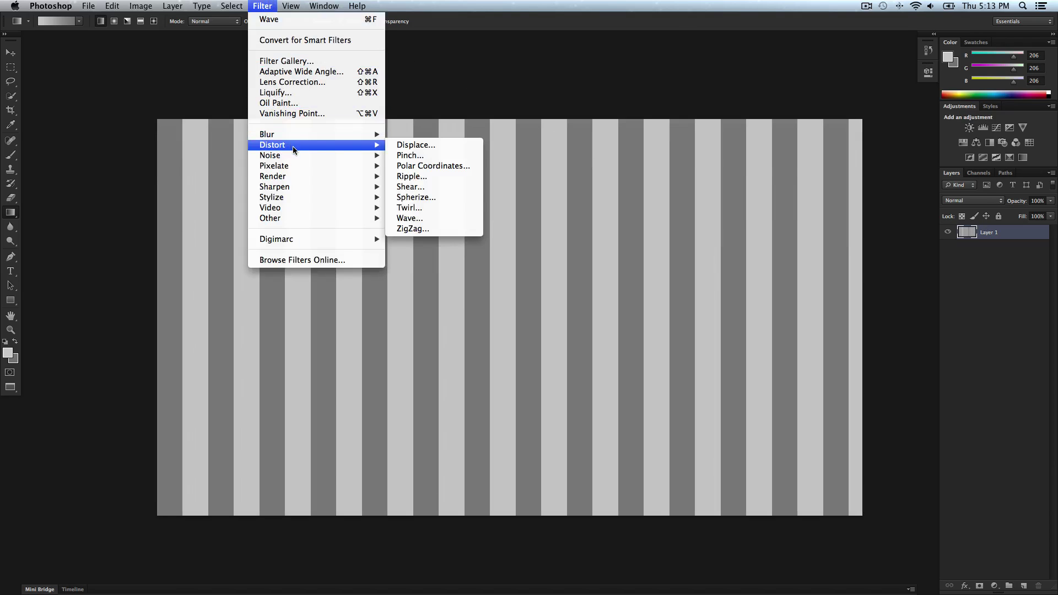
{"action": "left_click", "coordinate": [438, 167]}
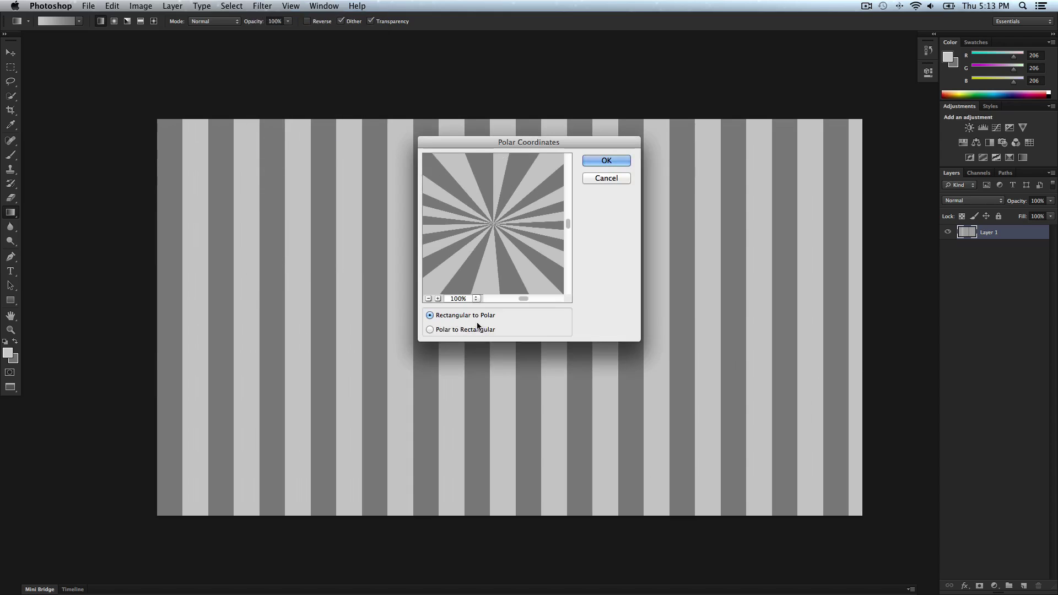
{"action": "left_click", "coordinate": [430, 329]}
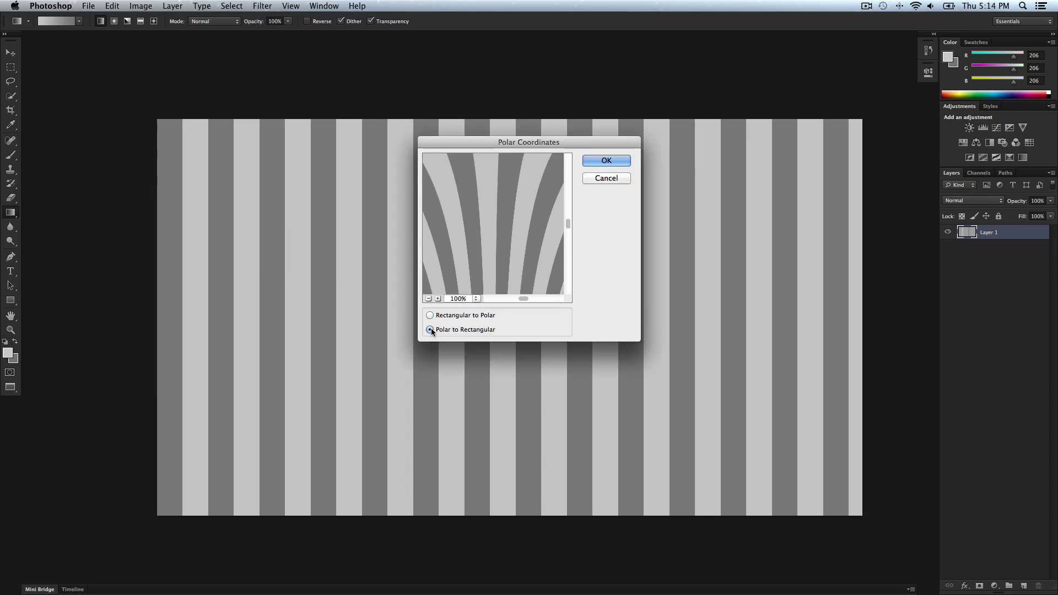
{"action": "left_click", "coordinate": [430, 315]}
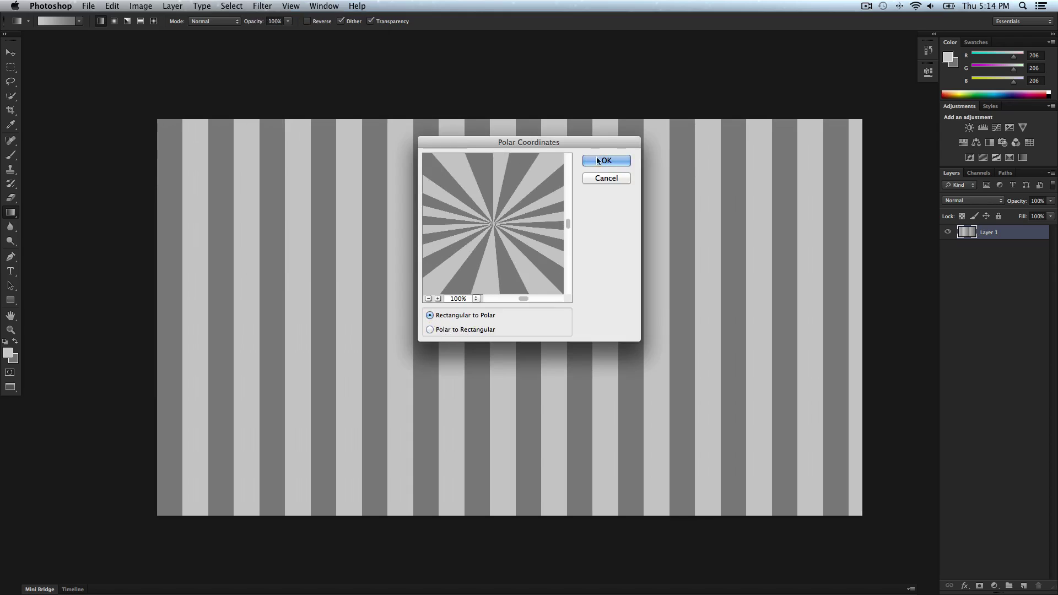
{"action": "left_click", "coordinate": [605, 161]}
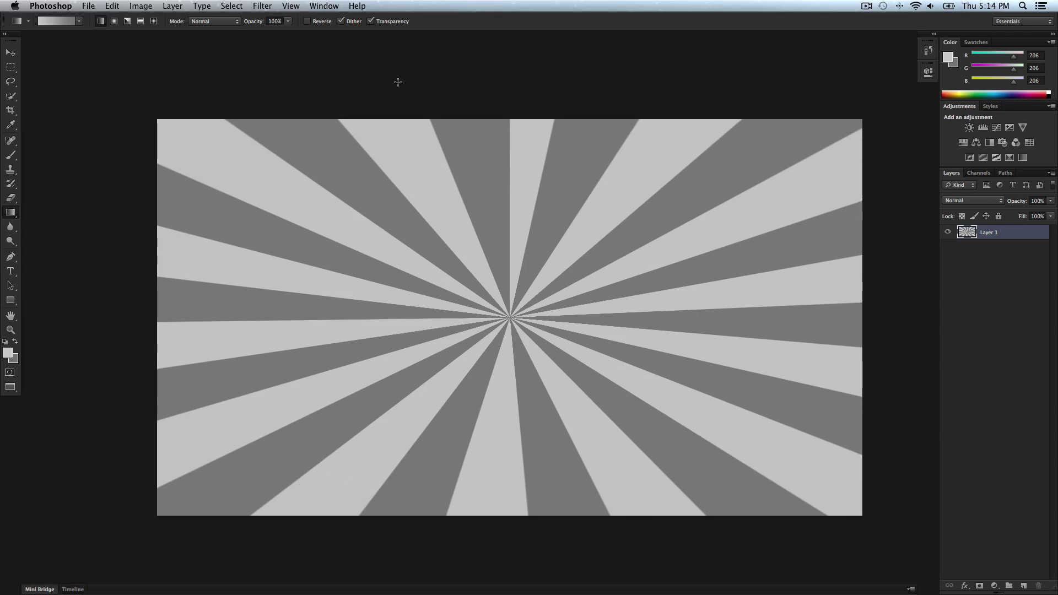
Copy the whole stucco_texture3781.jpg image and return to the Untitled-3 sunburst document
{"action": "left_click", "coordinate": [323, 6]}
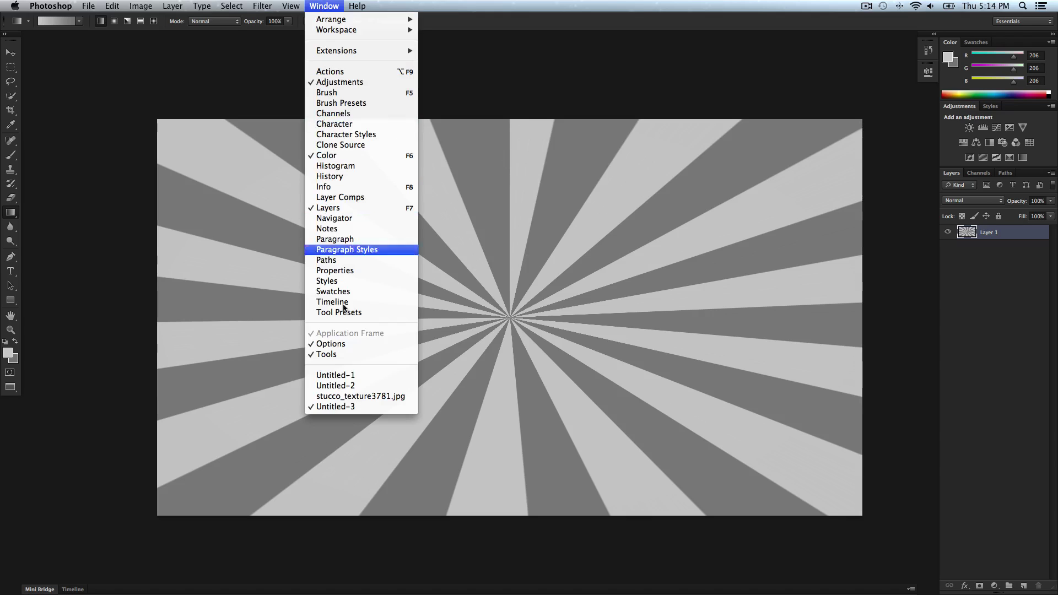
{"action": "left_click", "coordinate": [349, 395]}
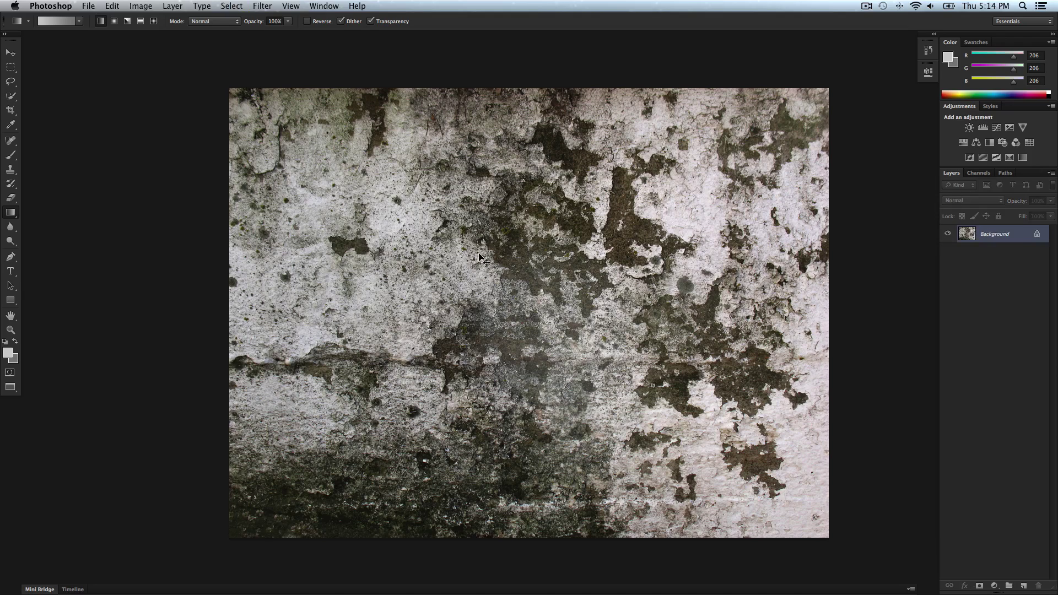
{"action": "key", "text": "super+a"}
{"action": "key", "text": "super+c"}
{"action": "key", "text": "v"}
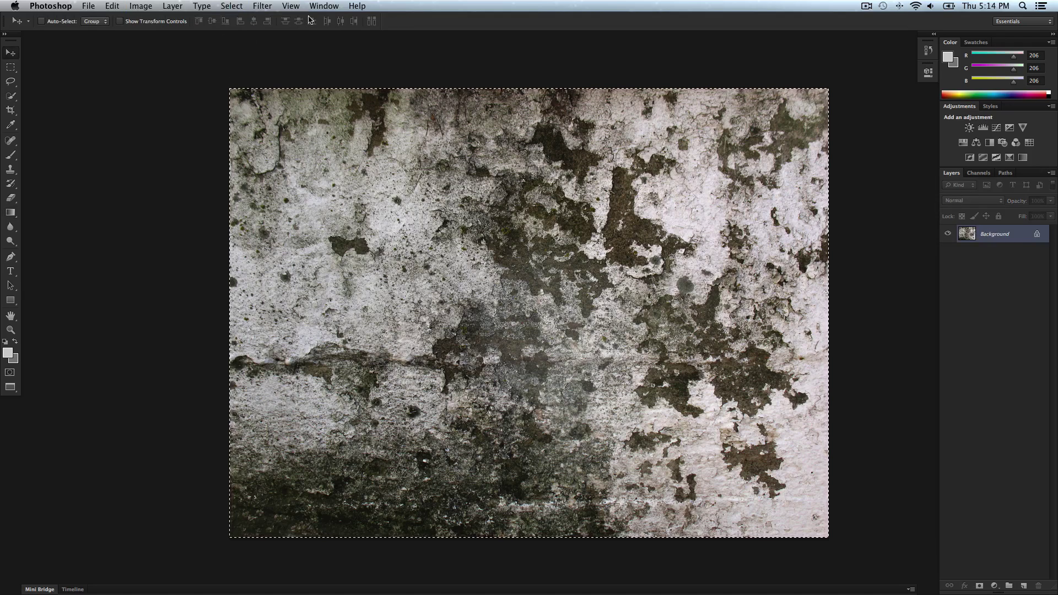
{"action": "left_click", "coordinate": [327, 6]}
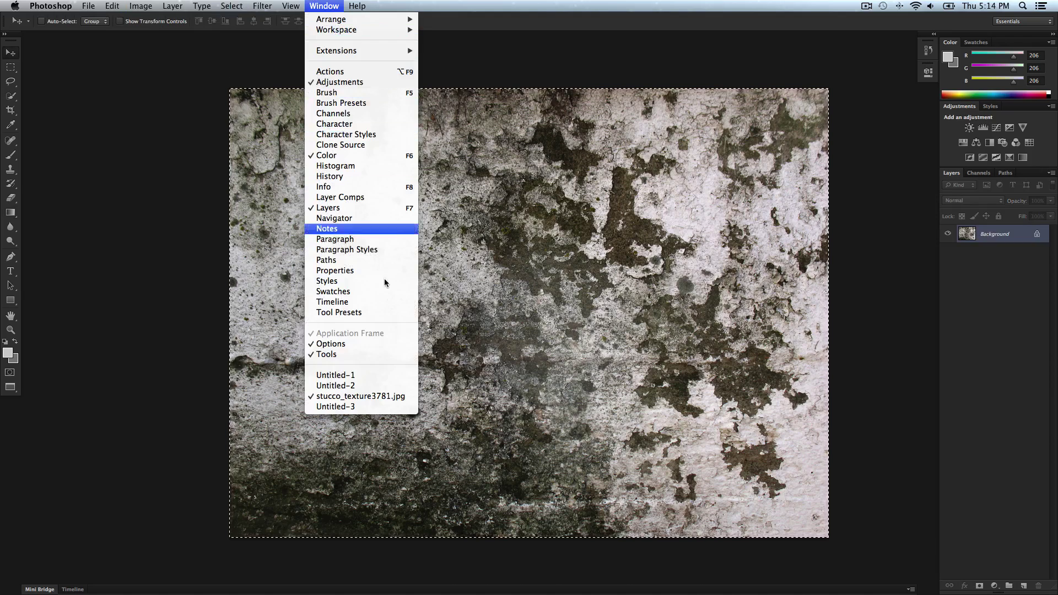
{"action": "left_click", "coordinate": [383, 408]}
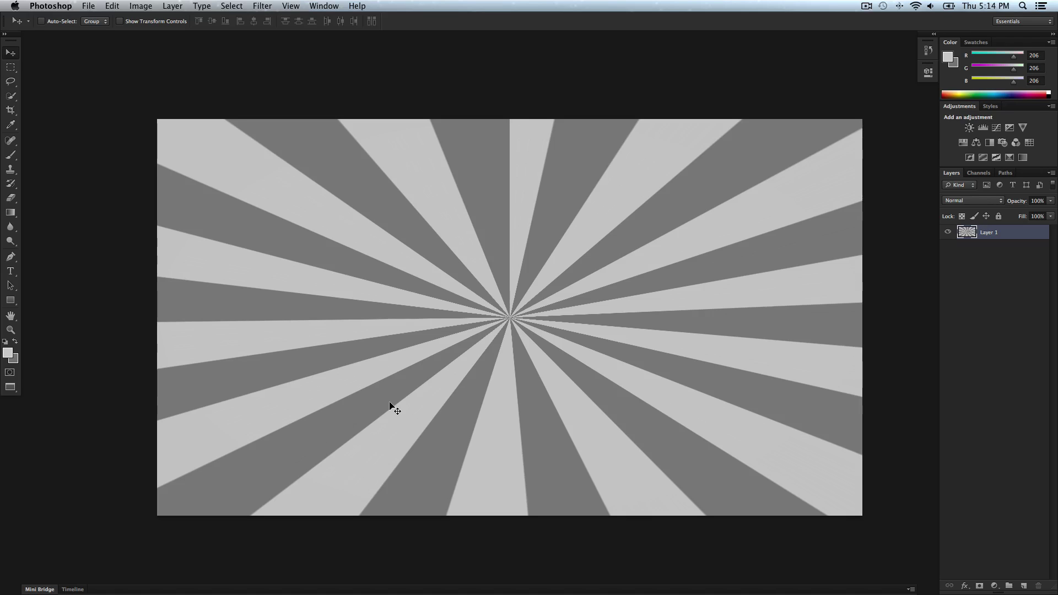
Paste the stucco texture as Layer 2 and scale it to about 68% over the canvas
{"action": "key", "text": "super+v"}
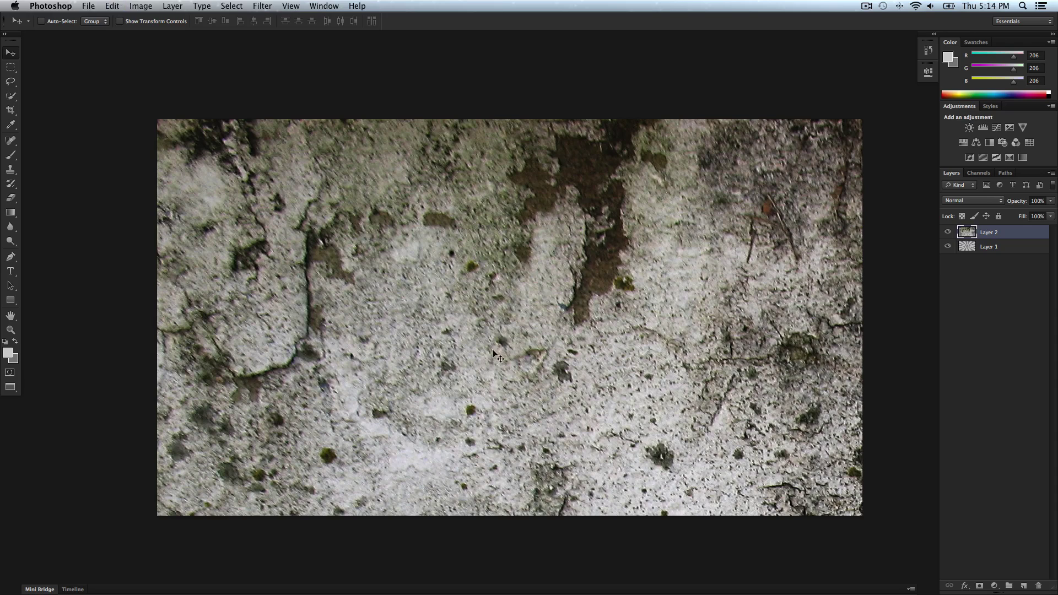
{"action": "key", "text": "super+minus"}
{"action": "key", "text": "super+minus"}
{"action": "key", "text": "super+t"}
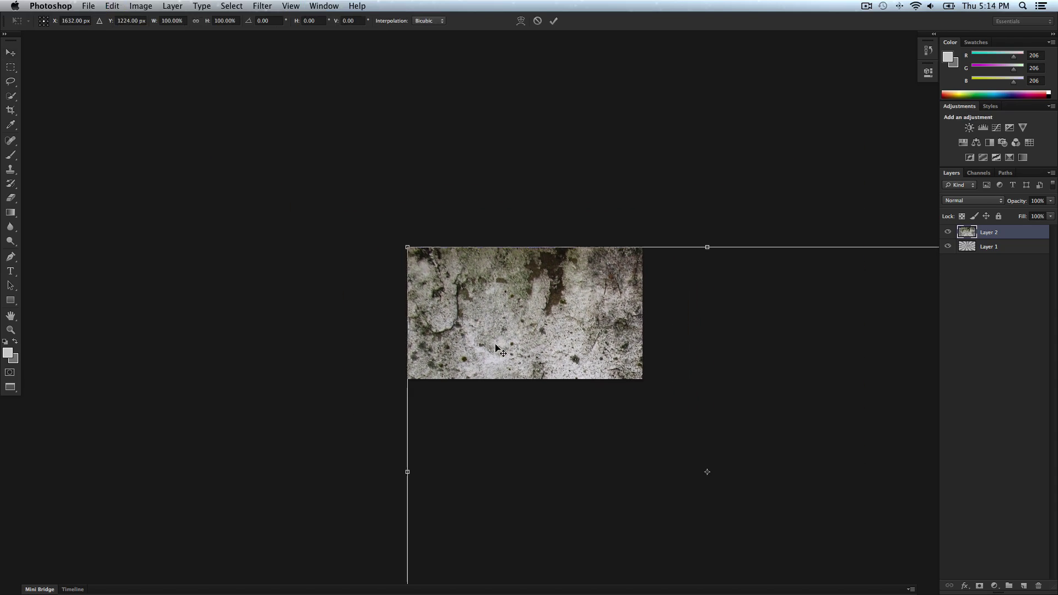
{"action": "left_click_drag", "start_coordinate": [497, 349], "coordinate": [386, 193]}
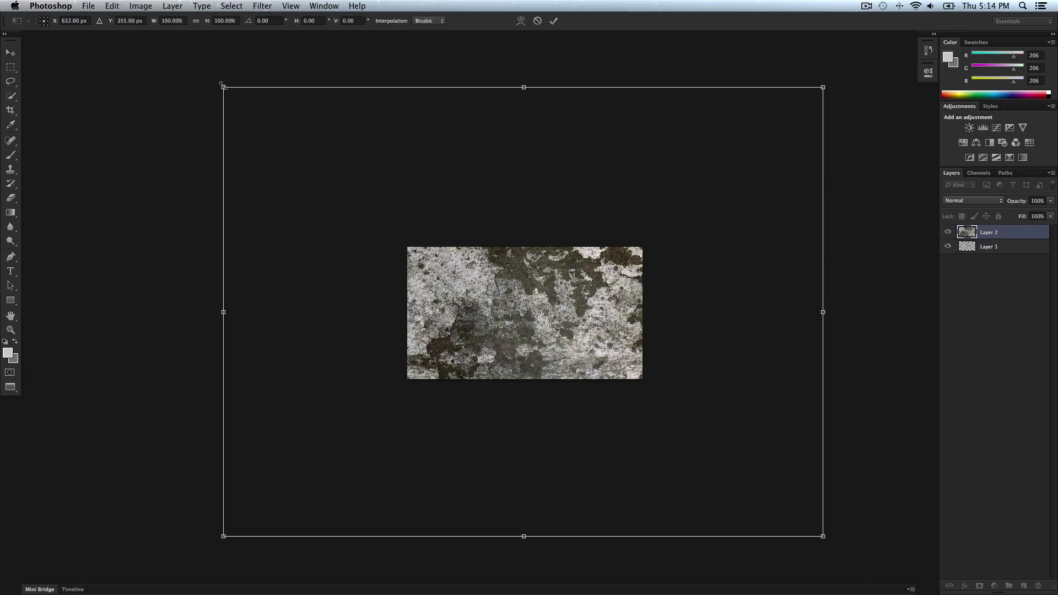
{"action": "left_click_drag", "start_coordinate": [222, 85], "coordinate": [413, 229]}
{"action": "left_click_drag", "start_coordinate": [568, 316], "coordinate": [501, 259]}
Shrink the texture to about 62%, align it with the canvas, and commit the transform
{"action": "key", "text": "super+equal"}
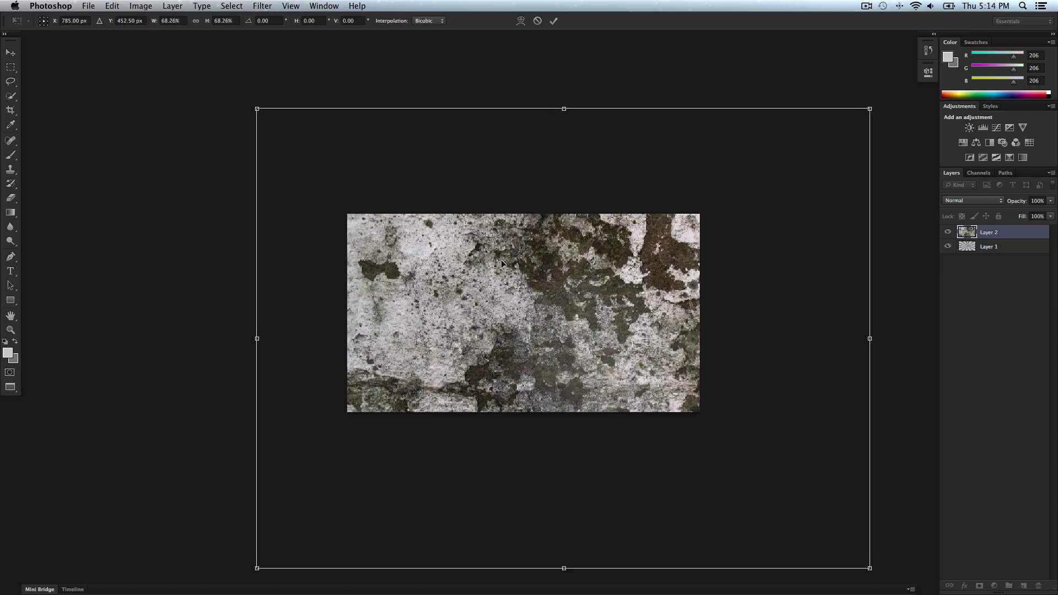
{"action": "left_click_drag", "start_coordinate": [255, 109], "coordinate": [307, 147]}
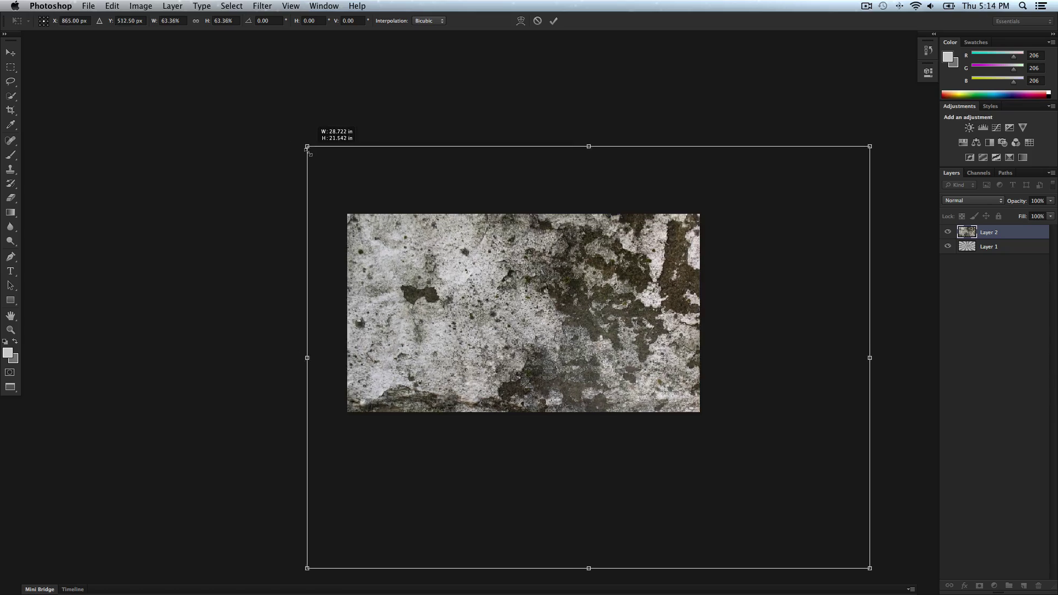
{"action": "left_click_drag", "start_coordinate": [475, 248], "coordinate": [426, 268]}
{"action": "key", "text": "Return"}
{"action": "key", "text": "super+equal"}
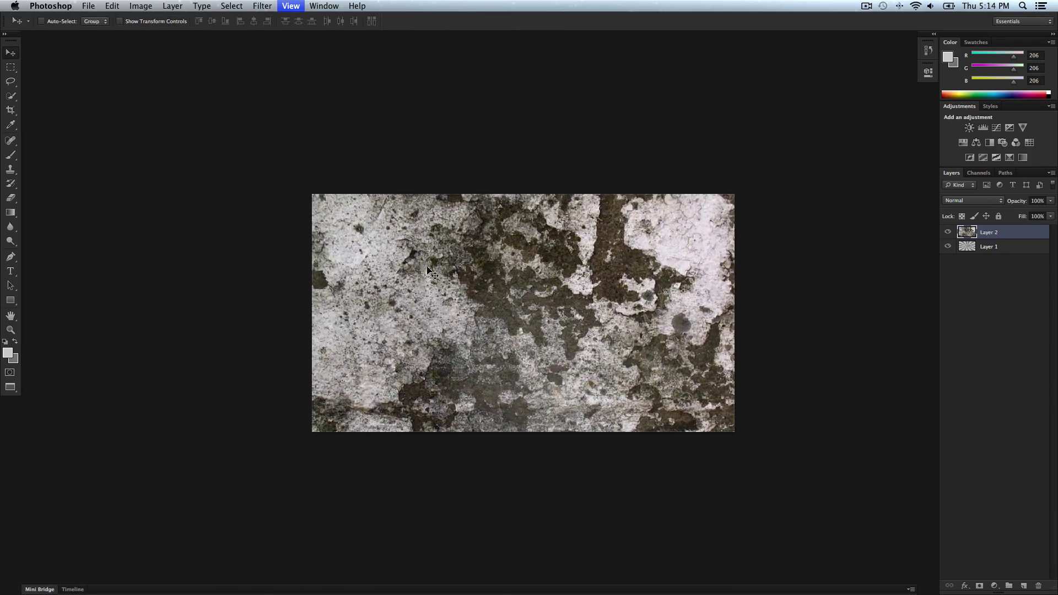
{"action": "key", "text": "super+equal"}
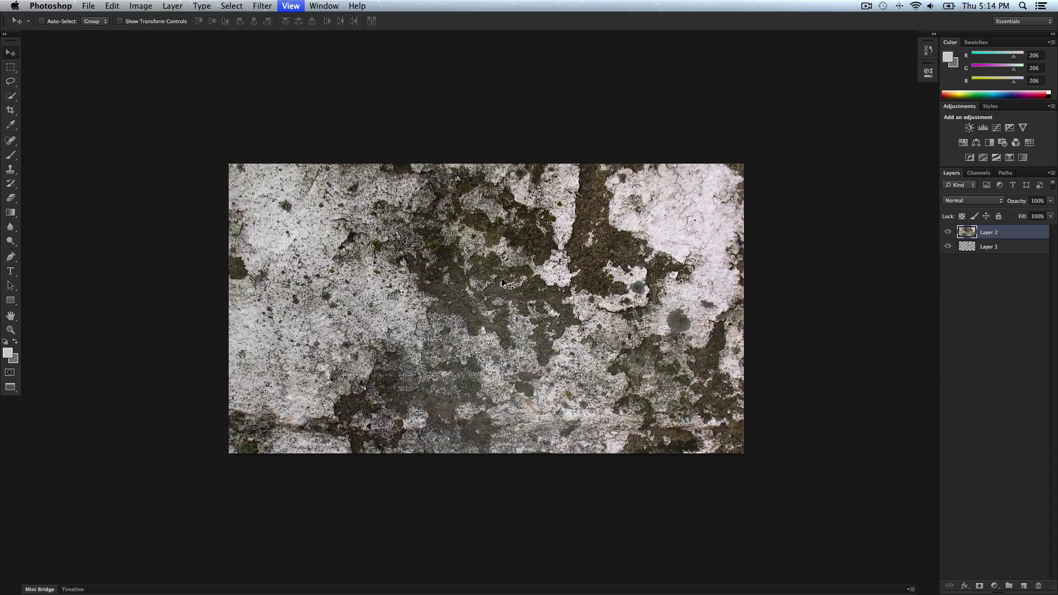
Set Layer 2's blend mode to Soft Light and lower its opacity to about 65%
{"action": "left_click", "coordinate": [959, 202]}
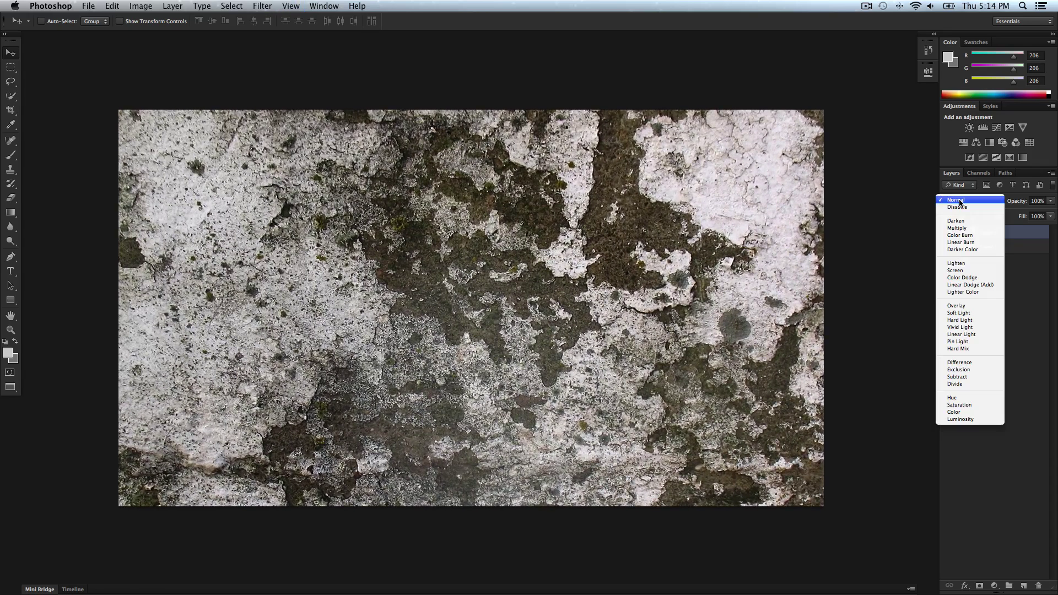
{"action": "left_click", "coordinate": [959, 313]}
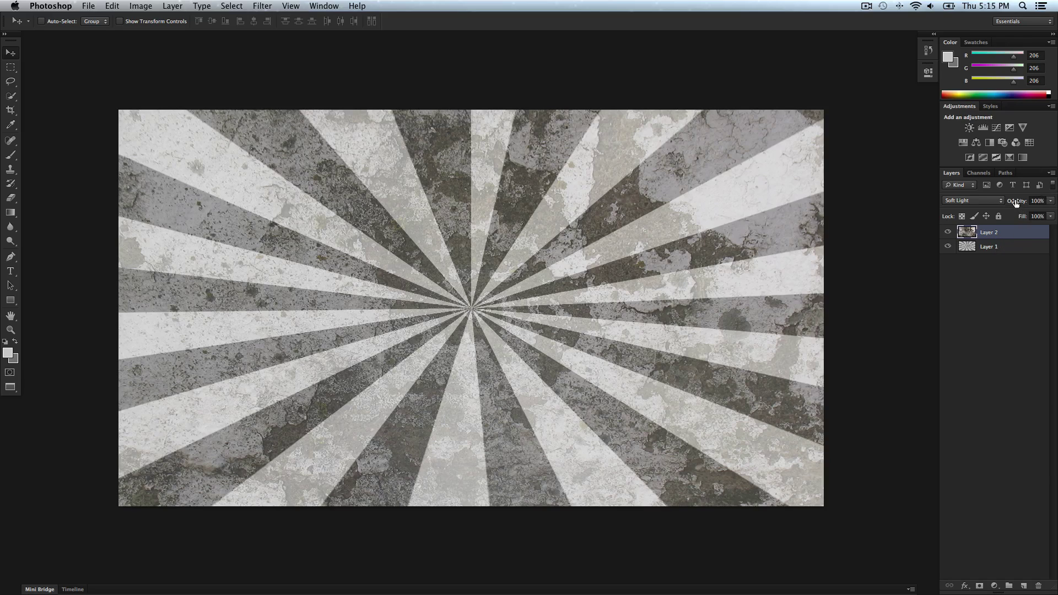
{"action": "left_click_drag", "start_coordinate": [1016, 203], "coordinate": [1011, 202]}
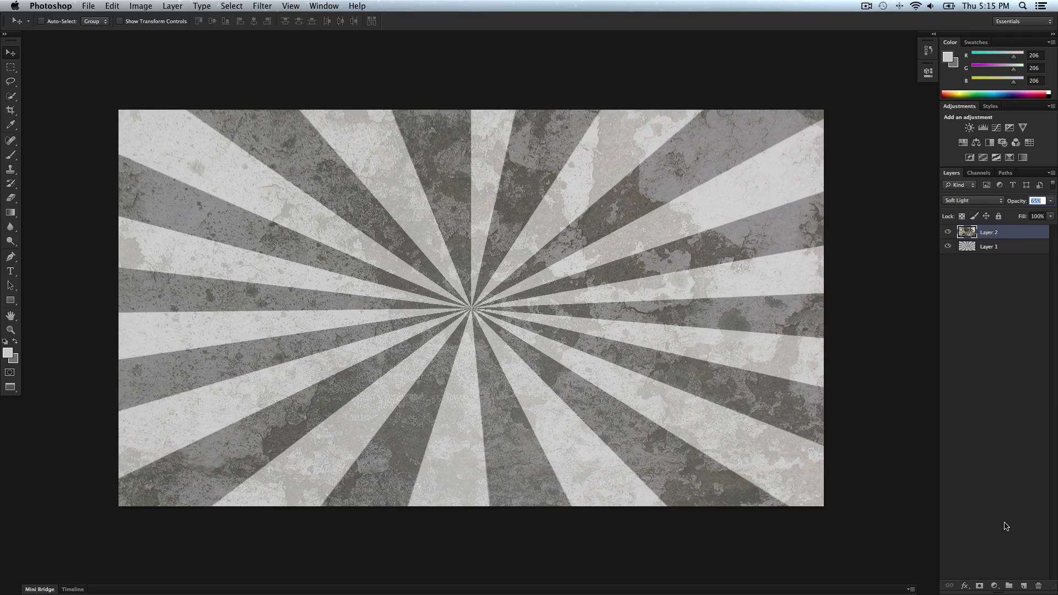
Add a Hue/Saturation adjustment layer directly above the Layer 1 stripes
{"action": "left_click", "coordinate": [988, 250]}
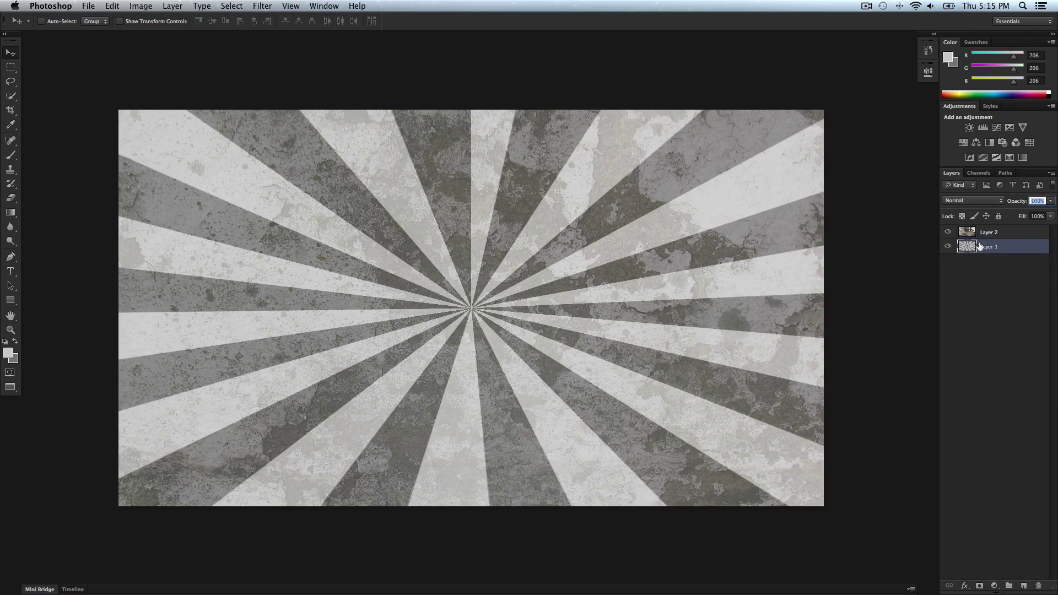
{"action": "left_click", "coordinate": [996, 586]}
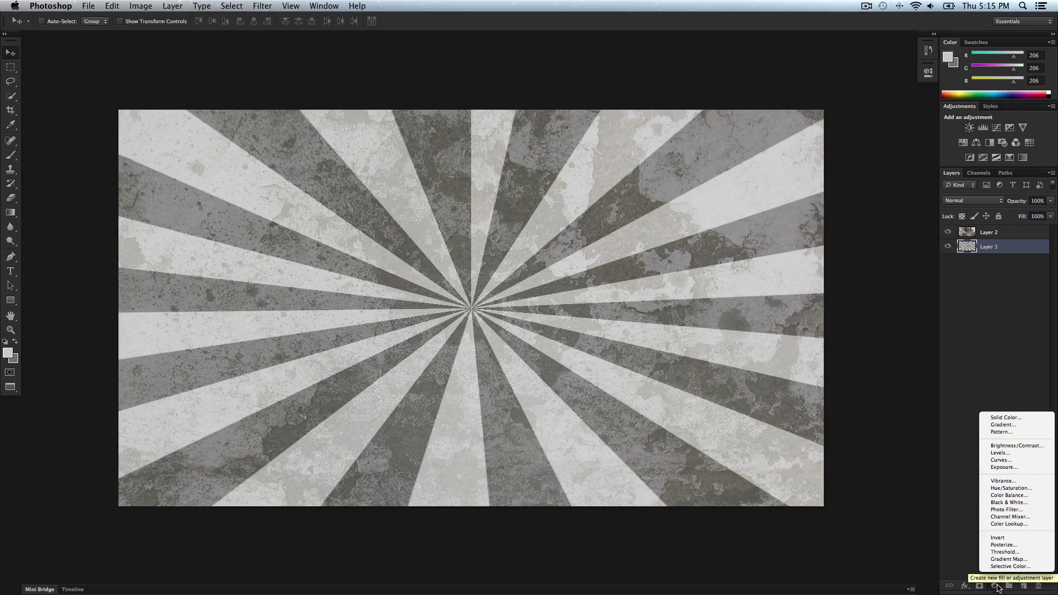
{"action": "left_click", "coordinate": [993, 488]}
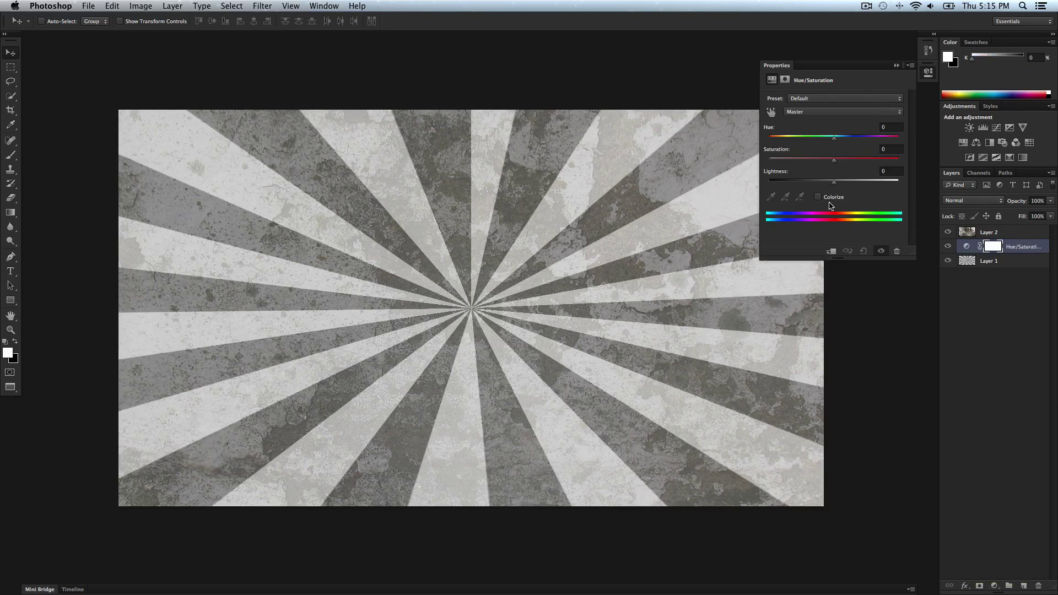
Enable Colorize and settle on hue 0, saturation 37 for a red tint
{"action": "left_click", "coordinate": [818, 197]}
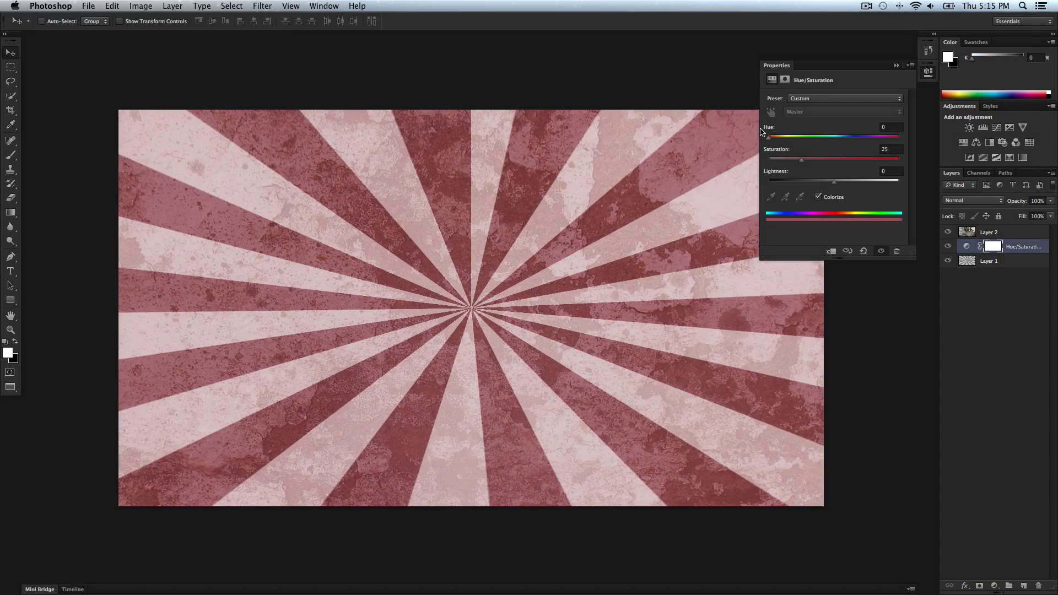
{"action": "left_click_drag", "start_coordinate": [770, 140], "coordinate": [853, 137]}
{"action": "mouse_move", "coordinate": [800, 159]}
{"action": "left_mouse_down"}
{"action": "mouse_move", "coordinate": [886, 160]}
{"action": "mouse_move", "coordinate": [817, 159]}
{"action": "left_mouse_up"}
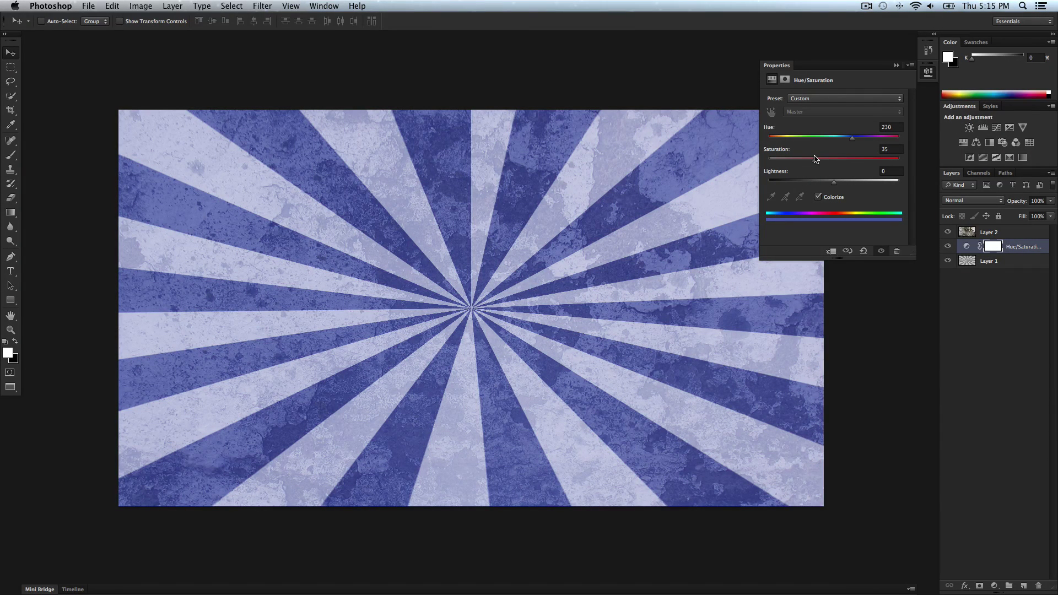
{"action": "left_click_drag", "start_coordinate": [851, 137], "coordinate": [768, 141]}
{"action": "left_click_drag", "start_coordinate": [819, 166], "coordinate": [816, 166]}
{"action": "left_click", "coordinate": [897, 66]}
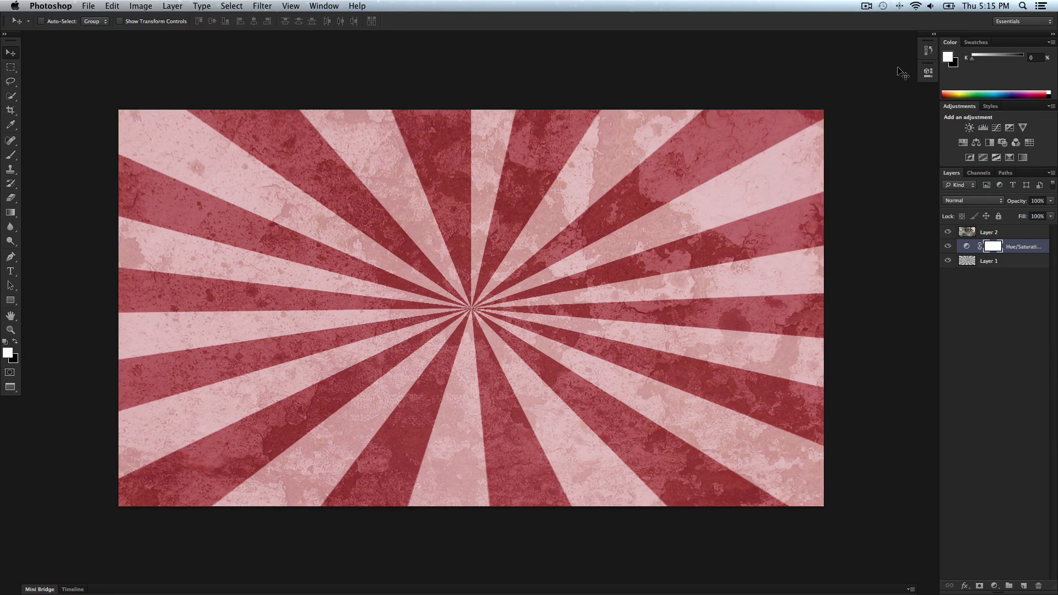